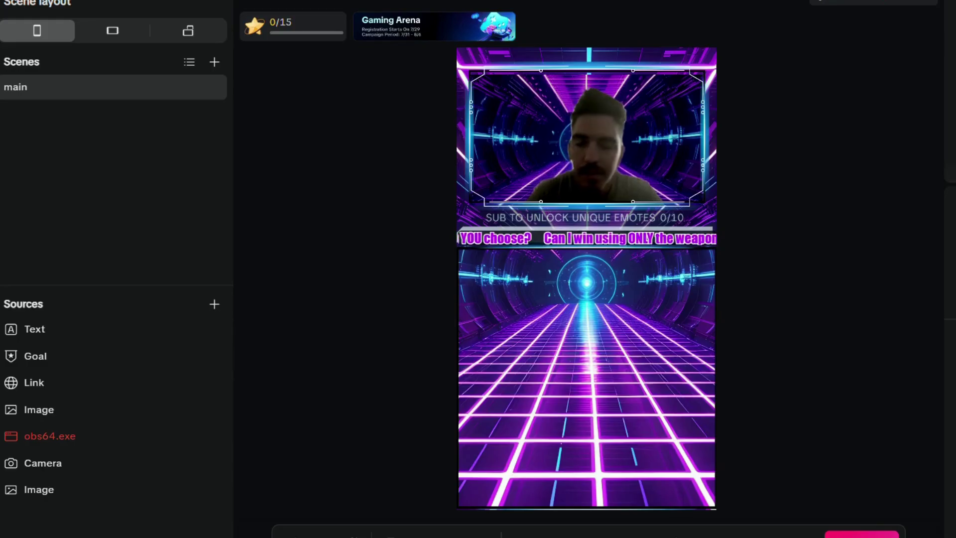
# Open the Add source panel from the Sources list.
pyautogui.click(214, 305)
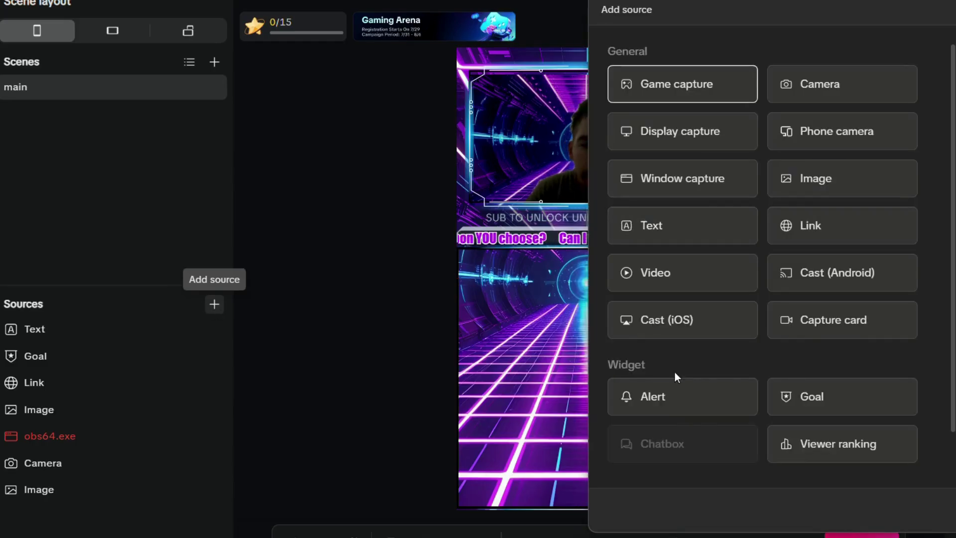
# Choose the Alert widget to open the follower alert settings.
pyautogui.click(675, 398)
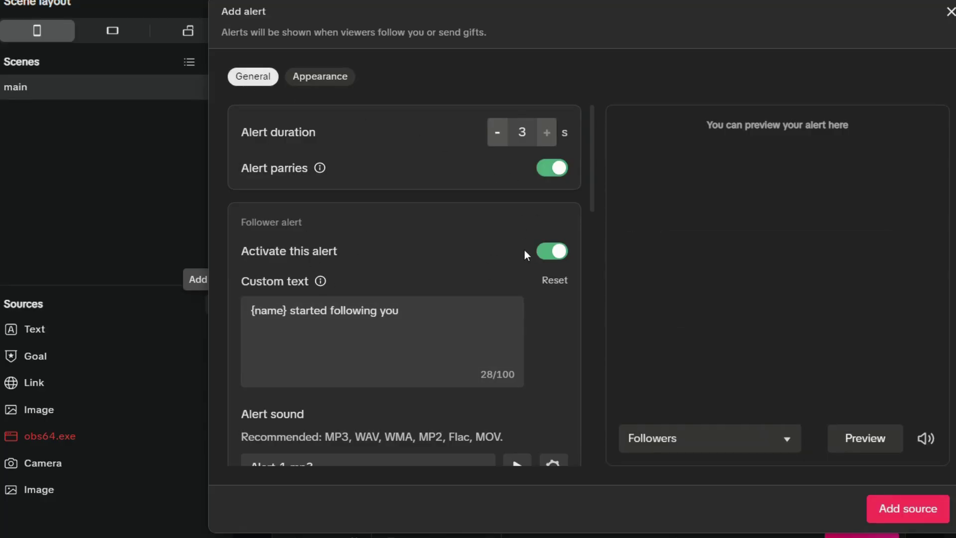
pyautogui.moveTo(592, 167)
pyautogui.mouseDown()
pyautogui.moveTo(614, 335)
pyautogui.moveTo(595, 163)
pyautogui.mouseUp()
# Delete the ghost follower image in the alert's Appearance settings.
pyautogui.click(327, 80)
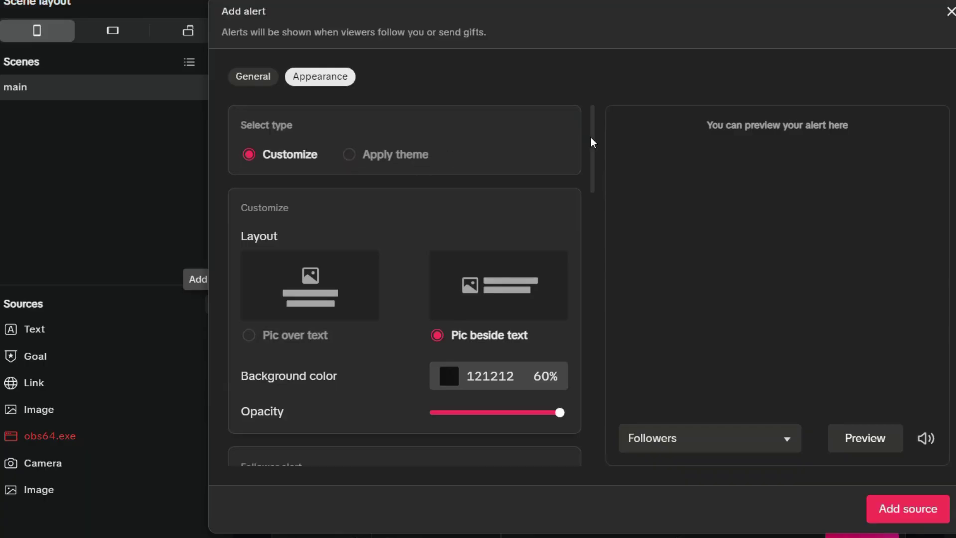
pyautogui.moveTo(590, 136); pyautogui.dragTo(592, 229)
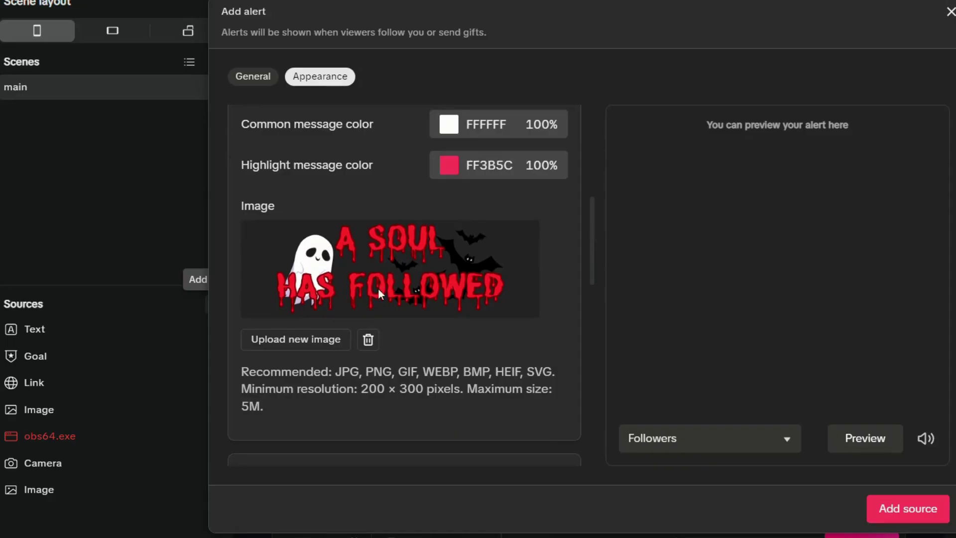
pyautogui.click(369, 340)
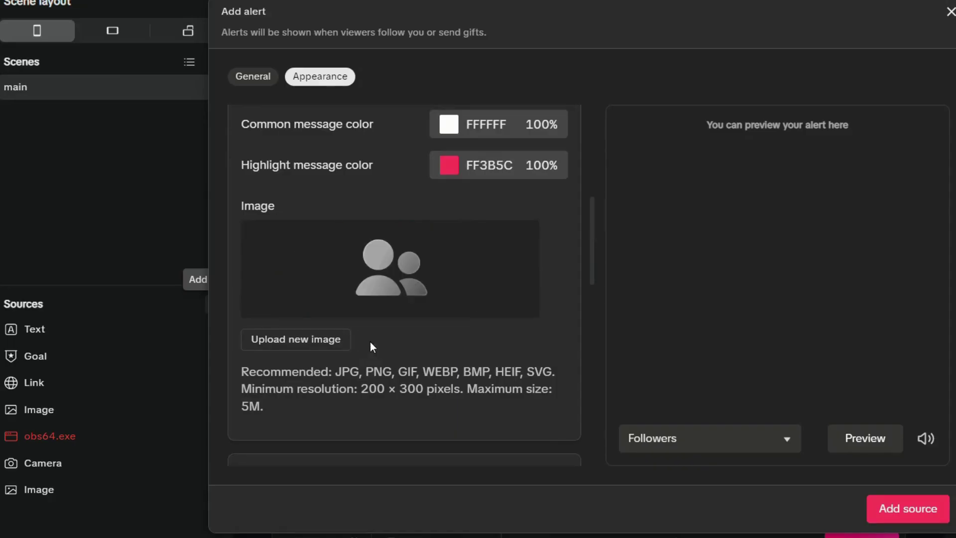
# Upload NEWFOLLOWERALERT from Desktop > Blue & Purple > STREAM_ALERTS_SOCIALICONS as the follower image.
pyautogui.click(314, 346)
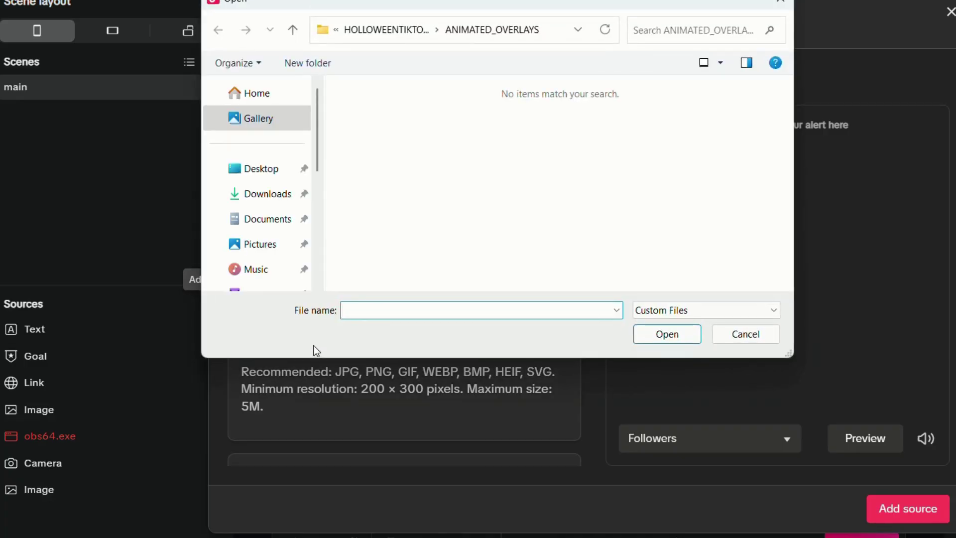
pyautogui.click(267, 103)
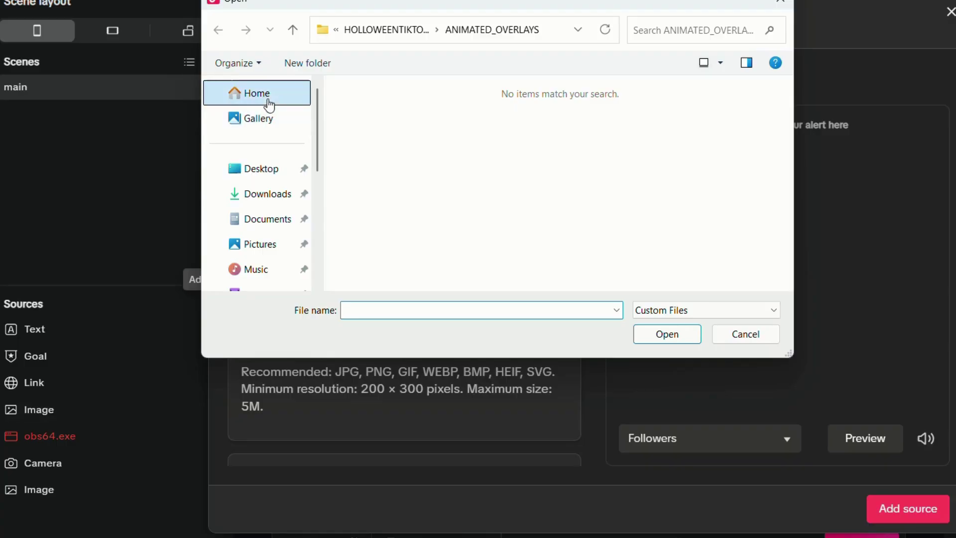
pyautogui.click(271, 168)
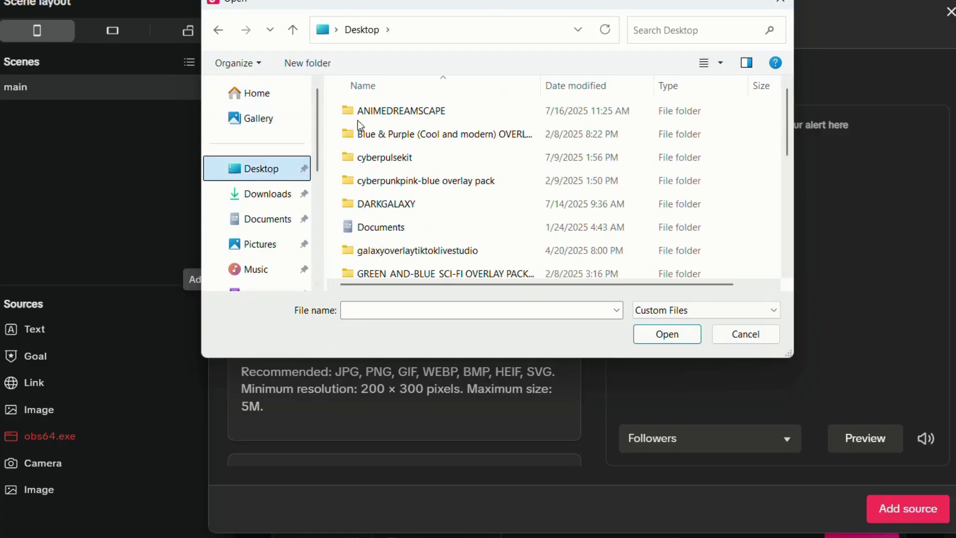
pyautogui.doubleClick(463, 139)
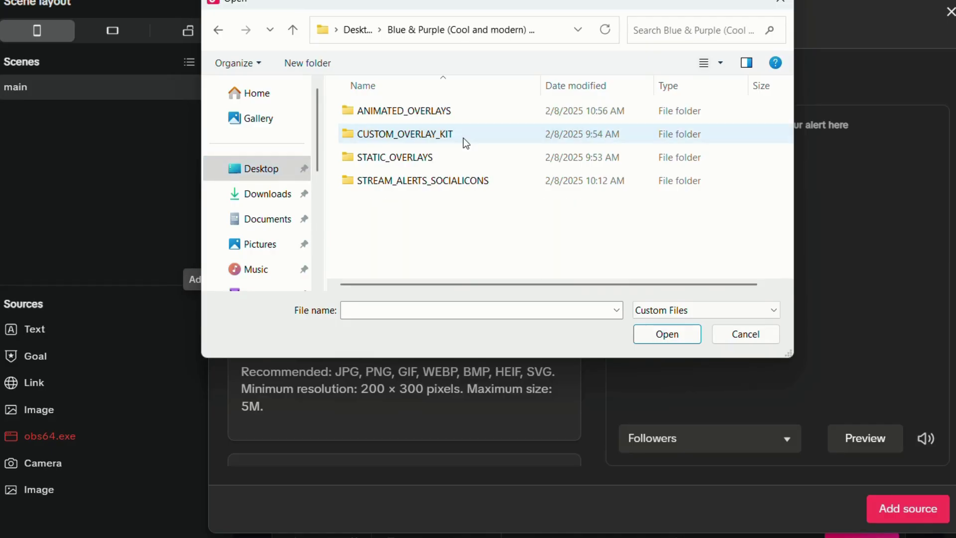
pyautogui.doubleClick(492, 182)
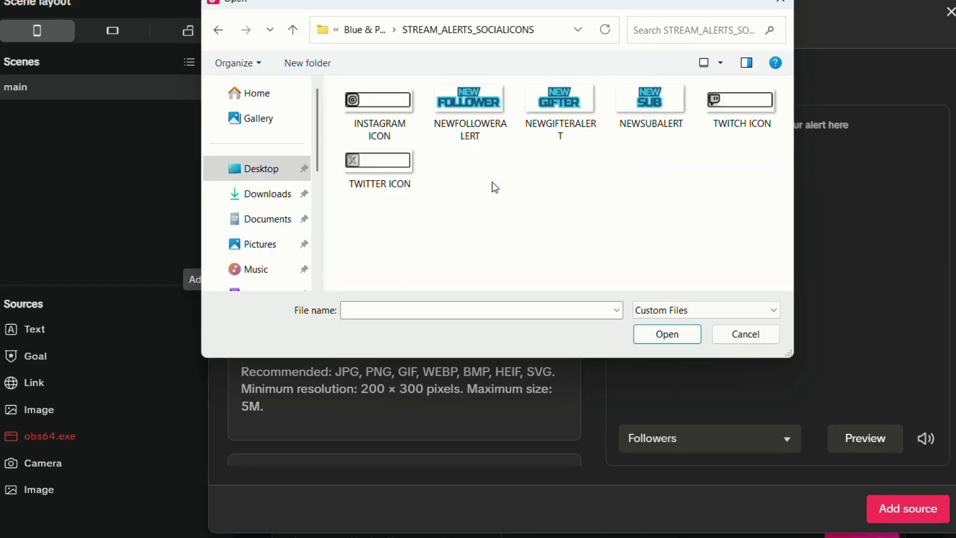
pyautogui.click(469, 102)
pyautogui.click(660, 341)
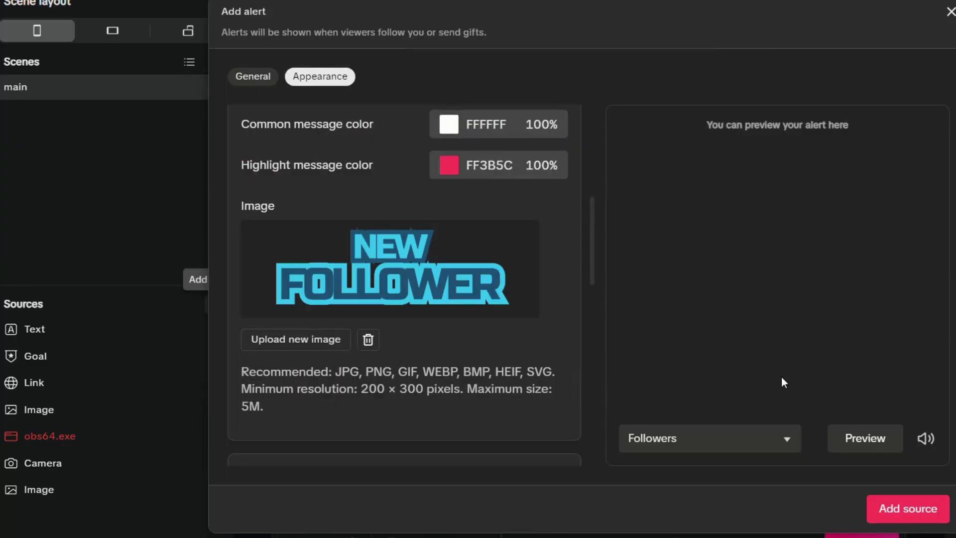
# Preview the alert, switch the layout to Pic over text, and preview again.
pyautogui.click(864, 438)
pyautogui.moveTo(592, 277)
pyautogui.mouseDown()
pyautogui.moveTo(622, 479)
pyautogui.moveTo(597, 189)
pyautogui.mouseUp()
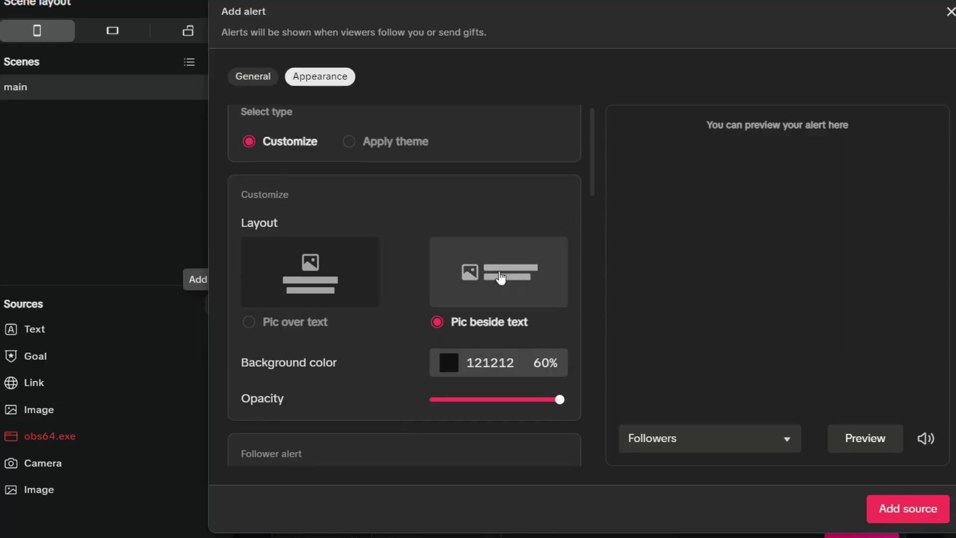
pyautogui.click(295, 327)
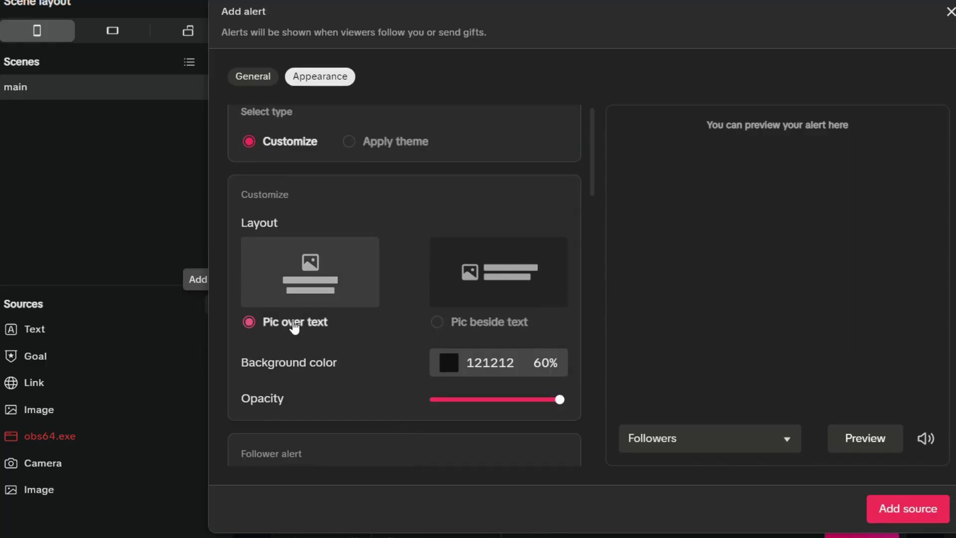
pyautogui.click(867, 444)
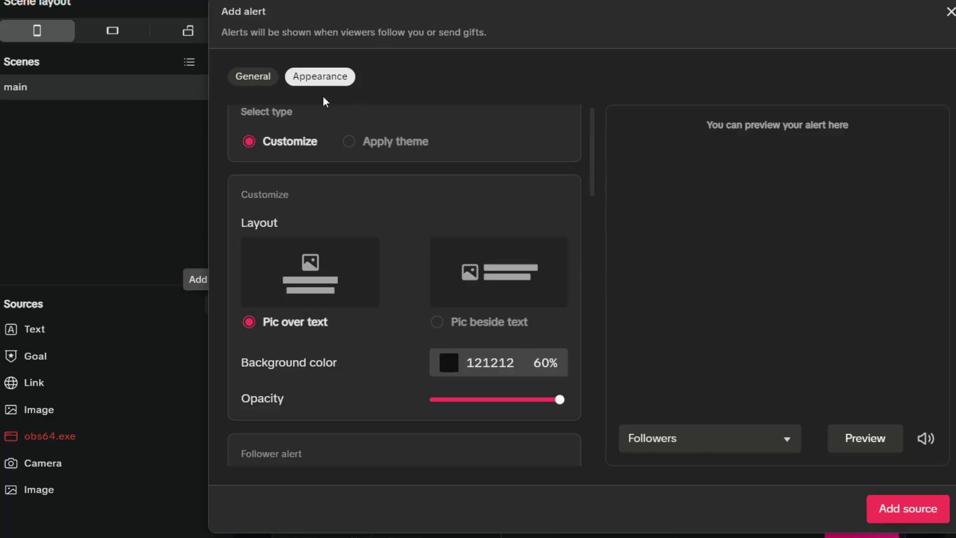
# Check the gift alert sound settings on the General tab, then close them.
pyautogui.click(241, 80)
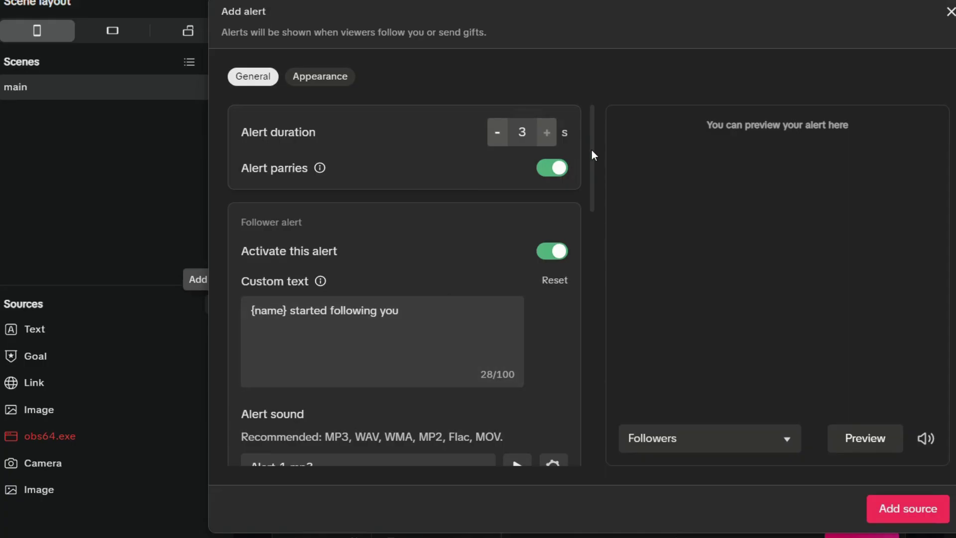
pyautogui.moveTo(591, 150)
pyautogui.mouseDown()
pyautogui.moveTo(630, 407)
pyautogui.moveTo(616, 297)
pyautogui.mouseUp()
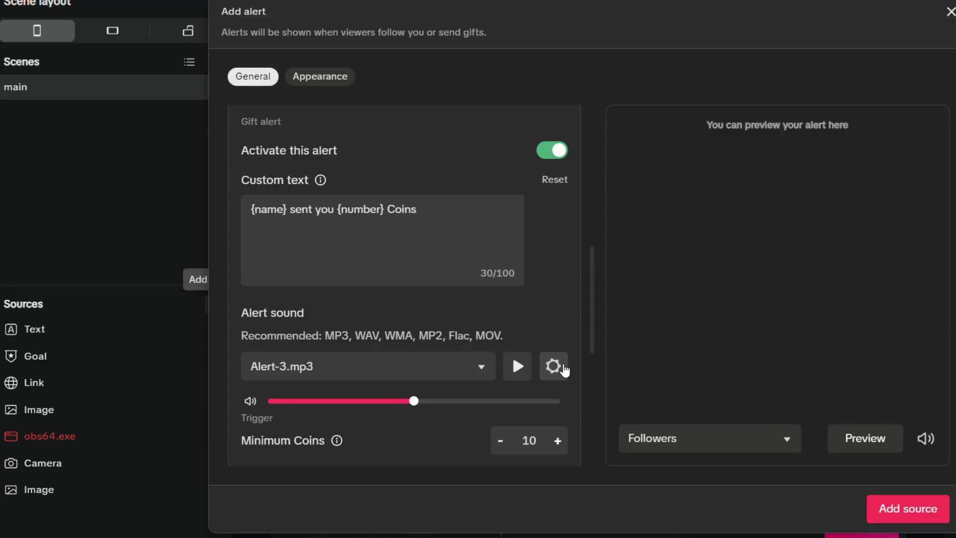
pyautogui.click(553, 366)
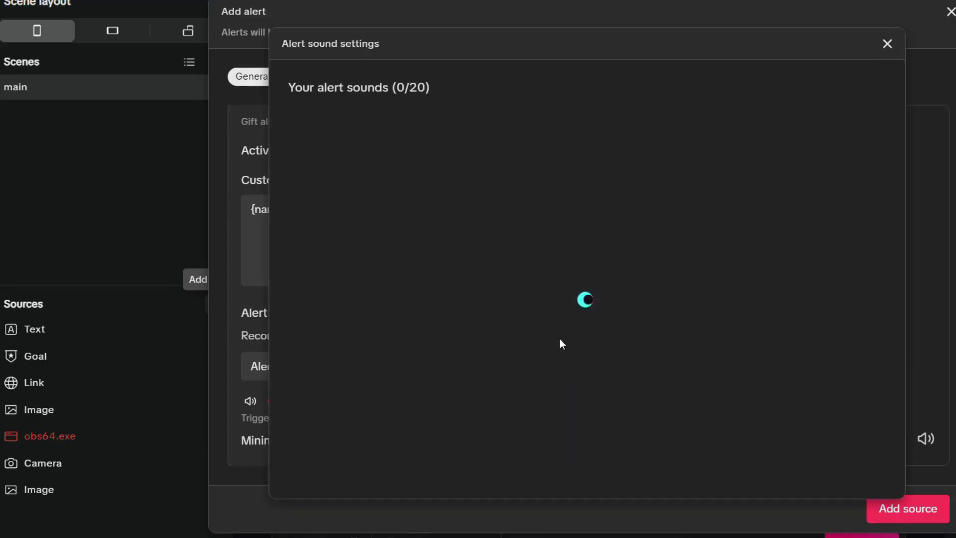
pyautogui.click(887, 45)
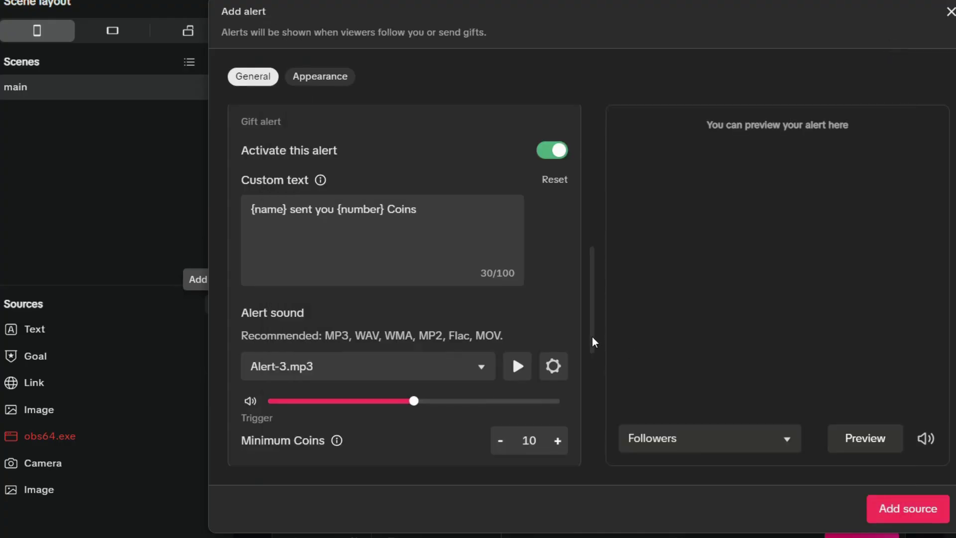
pyautogui.moveTo(592, 336); pyautogui.dragTo(596, 174)
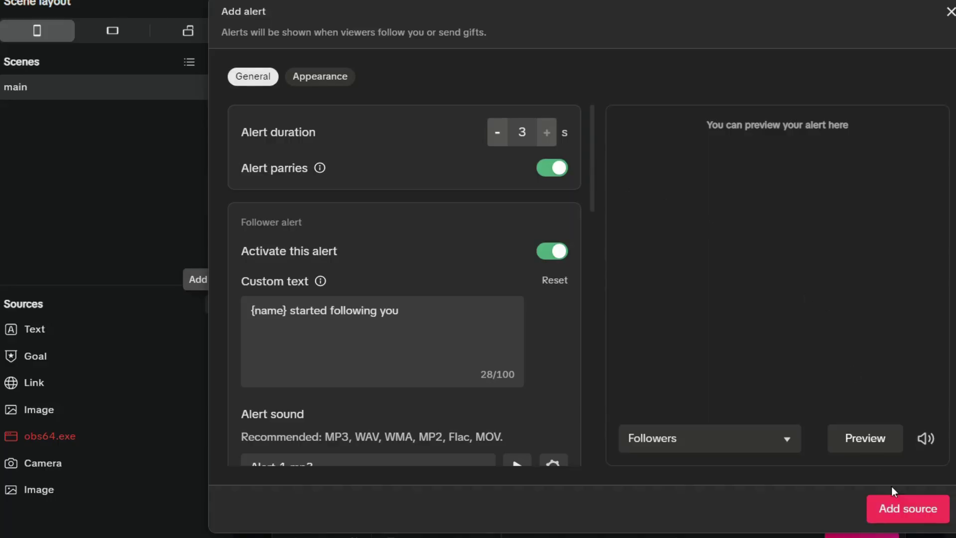
# Add the alert as a new source and confirm the approval reminder.
pyautogui.click(907, 505)
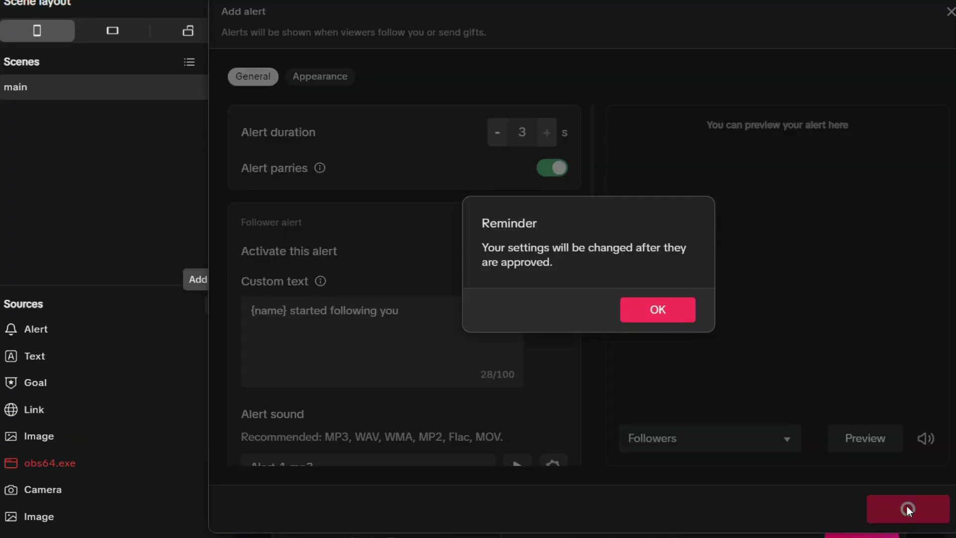
pyautogui.click(671, 315)
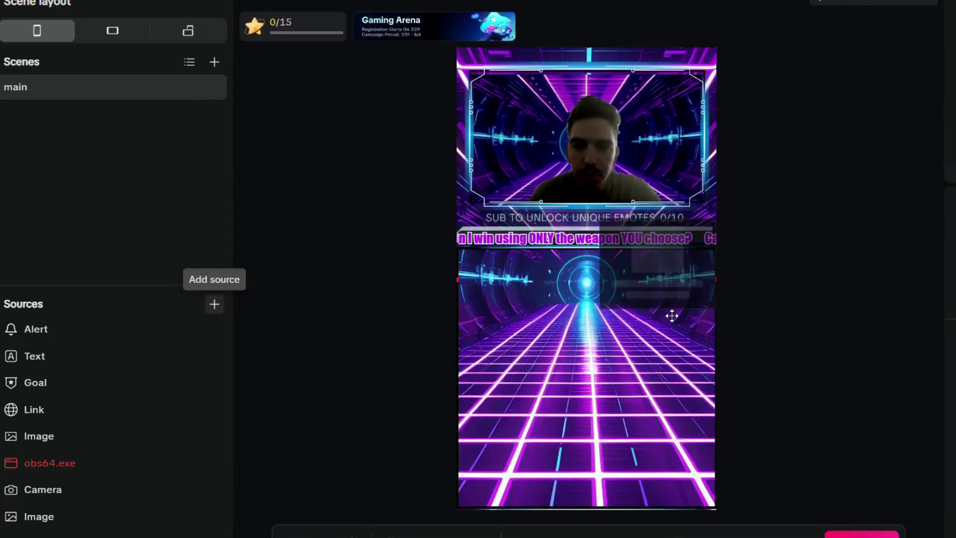
# Select the Alert source and drag it to the centre of the top camera frame.
pyautogui.click(95, 338)
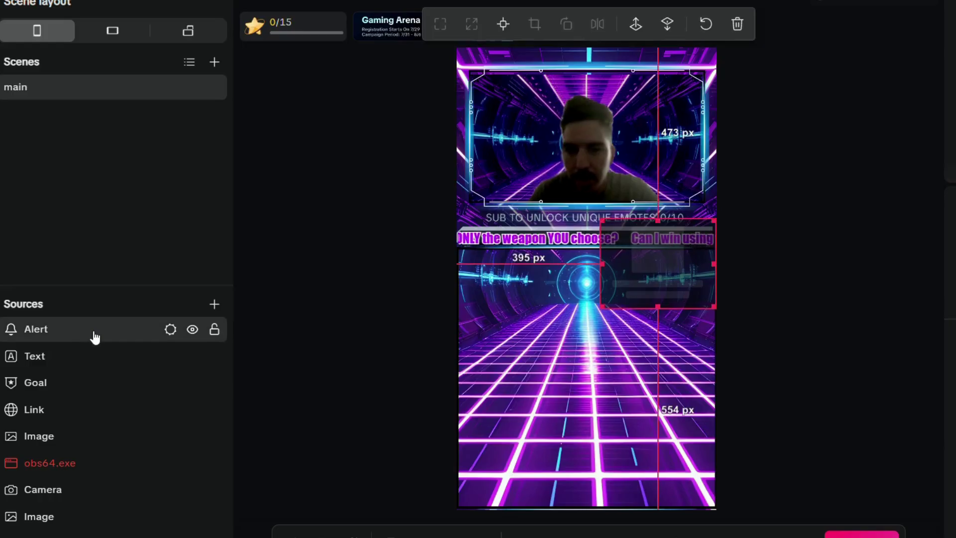
pyautogui.moveTo(678, 272); pyautogui.dragTo(621, 186)
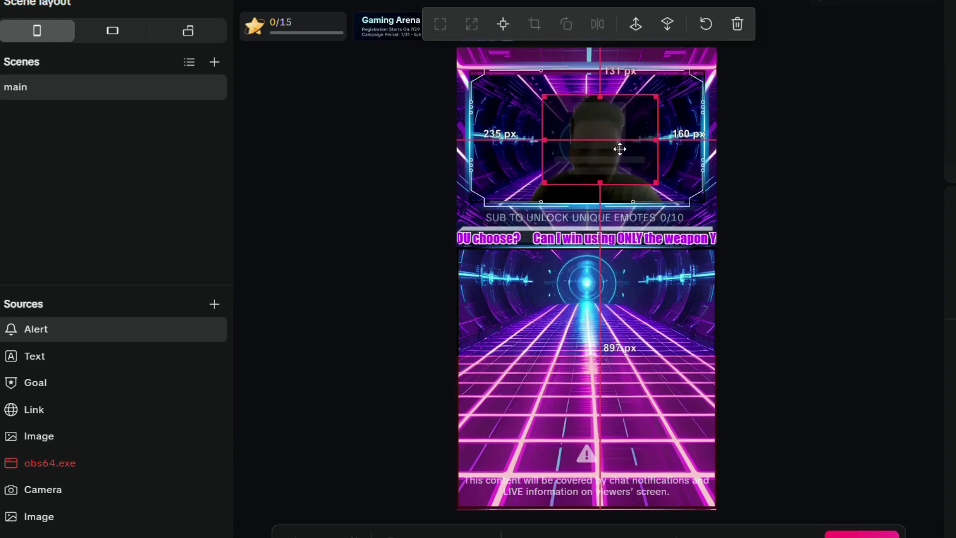
pyautogui.moveTo(622, 186)
pyautogui.mouseDown()
pyautogui.moveTo(619, 330)
pyautogui.moveTo(606, 146)
pyautogui.mouseUp()
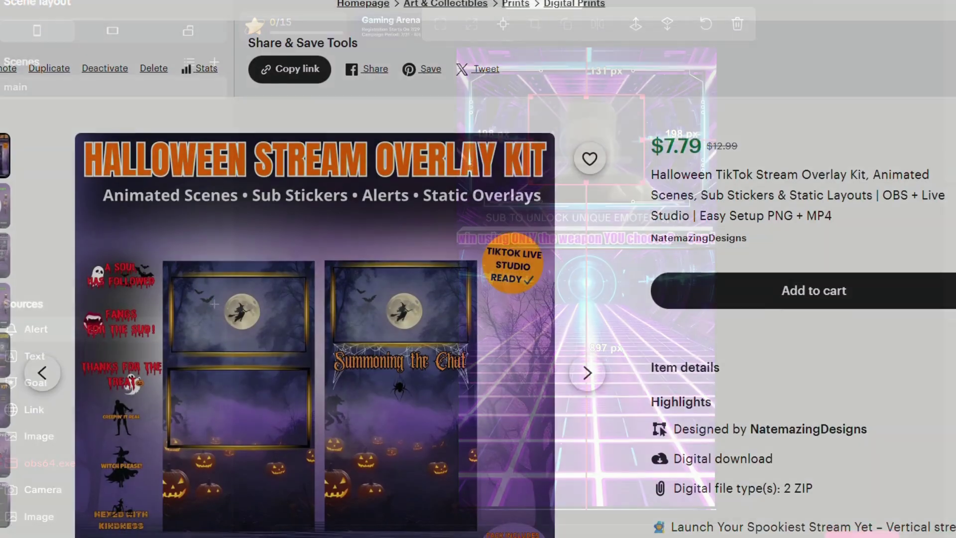
pyautogui.scroll(-2, 478, 269)
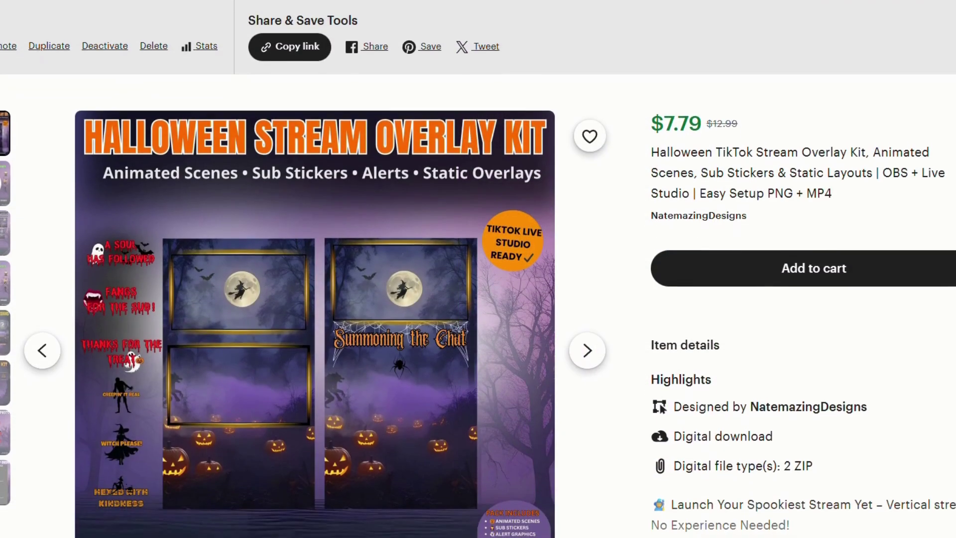
pyautogui.scroll(-1, 478, 269)
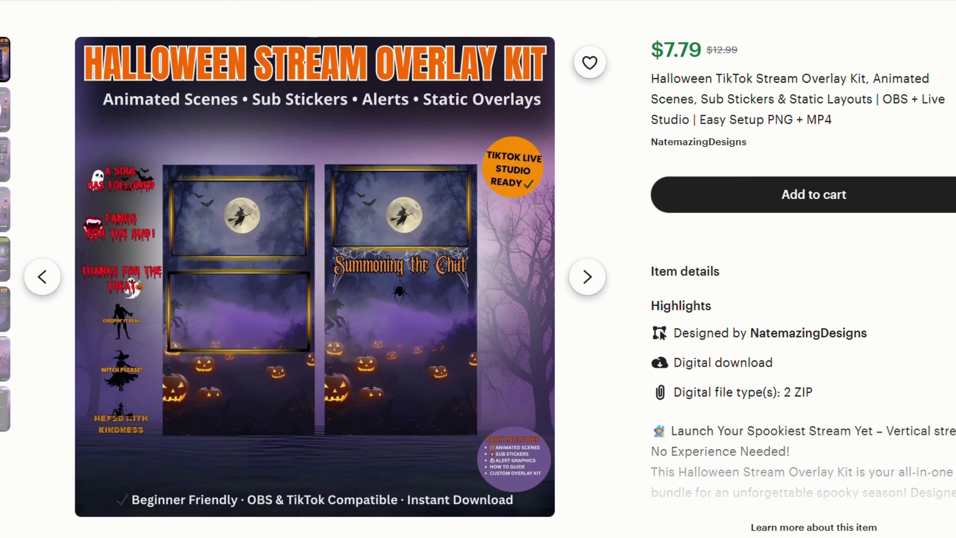
# Advance the Halloween overlay kit listing to its next gallery image.
pyautogui.press('Right')
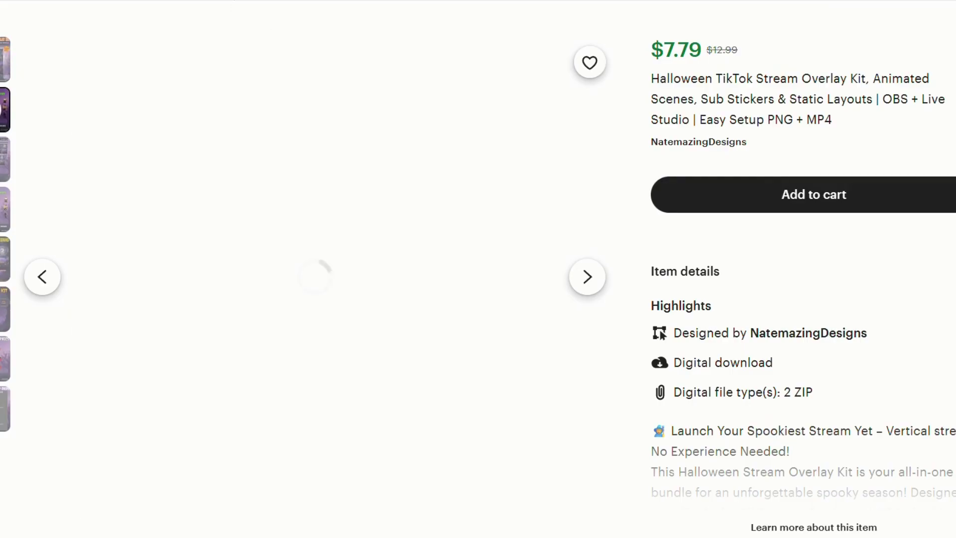